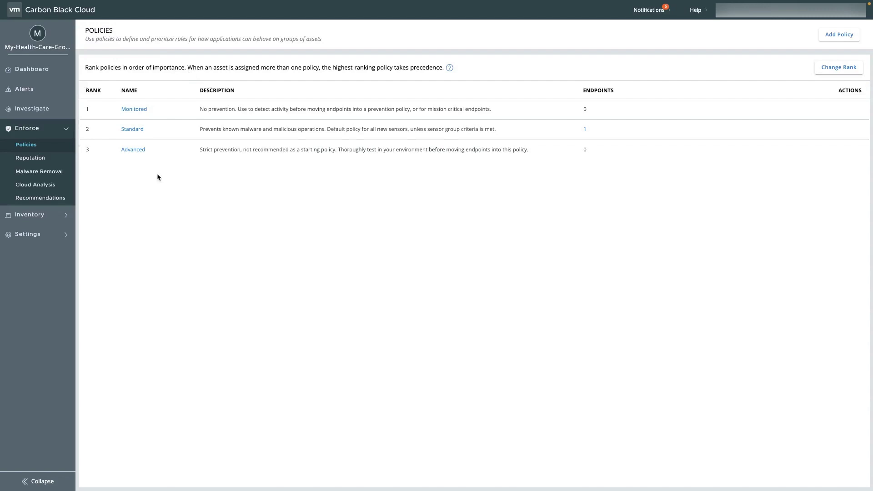
Step: Open the Advanced policy's Prevention rules and expand Advanced Scripting Prevention
{"action": "left_click", "coordinate": [134, 150]}
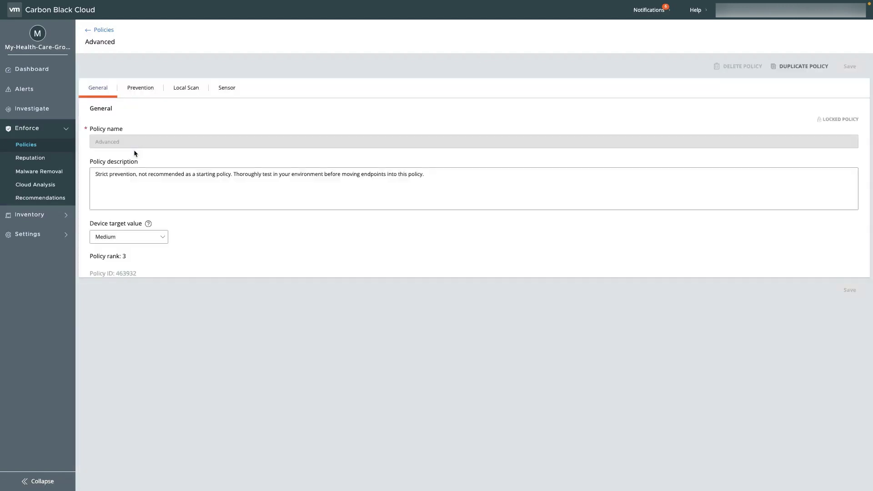
{"action": "left_click", "coordinate": [139, 92]}
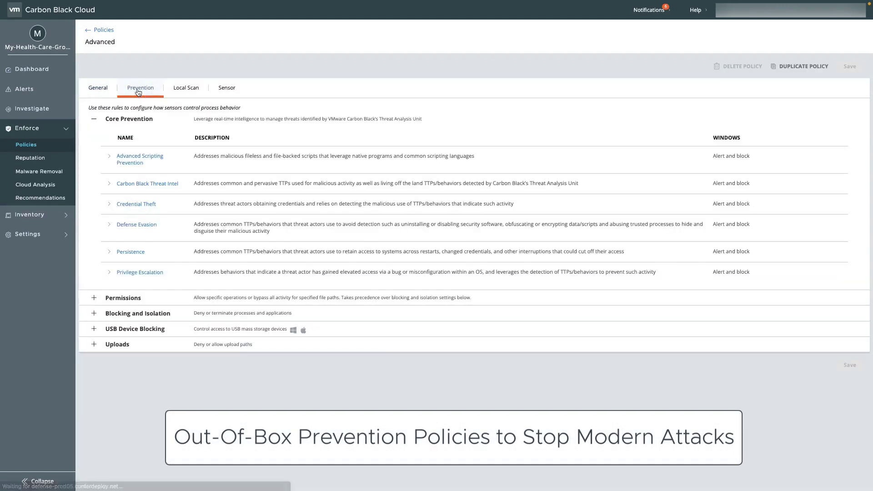
{"action": "left_click", "coordinate": [111, 160]}
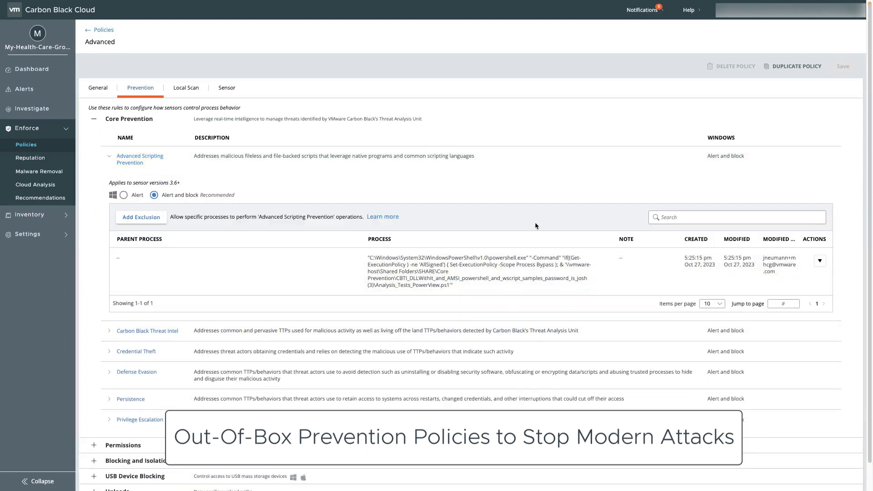
{"action": "scroll", "coordinate": [537, 226], "scroll_direction": "down", "scroll_amount": 1}
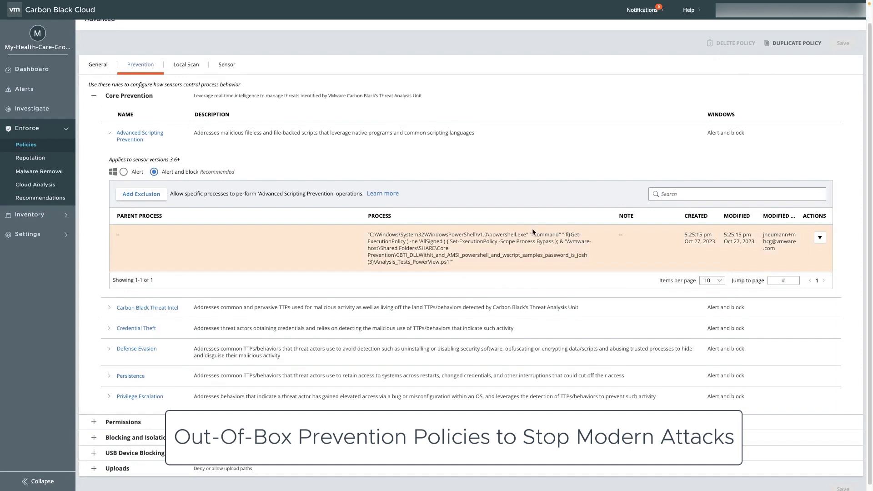
{"action": "scroll", "coordinate": [532, 229], "scroll_direction": "down", "scroll_amount": 1}
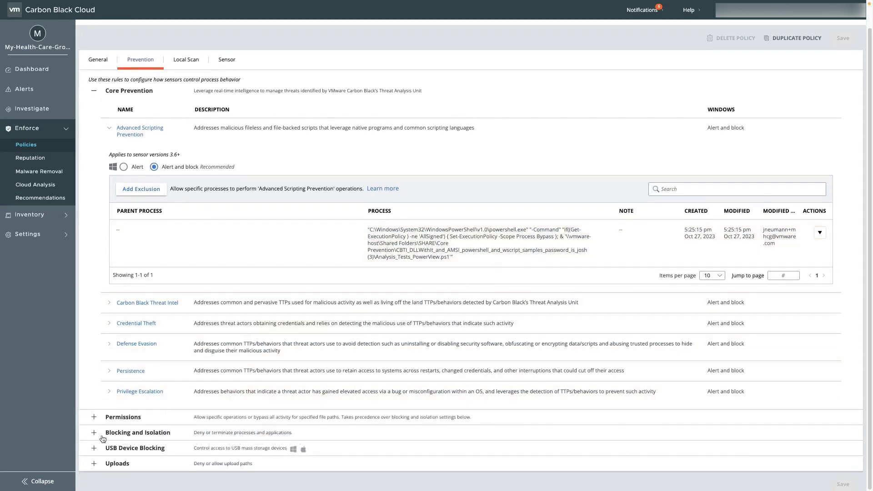
Step: Expand Blocking and Isolation and edit the first File path rule's deny and terminate operations
{"action": "left_click", "coordinate": [94, 436]}
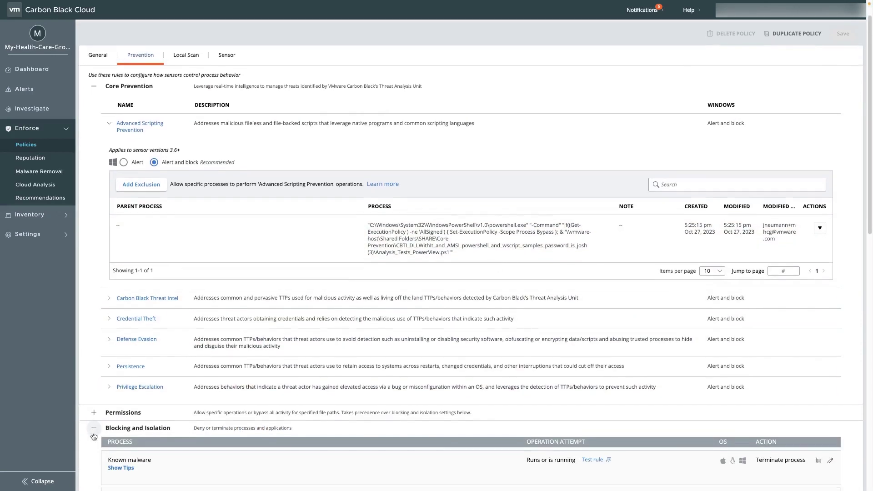
{"action": "scroll", "coordinate": [94, 436], "scroll_direction": "down", "scroll_amount": 3}
{"action": "scroll", "coordinate": [92, 433], "scroll_direction": "down", "scroll_amount": 1}
{"action": "scroll", "coordinate": [93, 432], "scroll_direction": "down", "scroll_amount": 1}
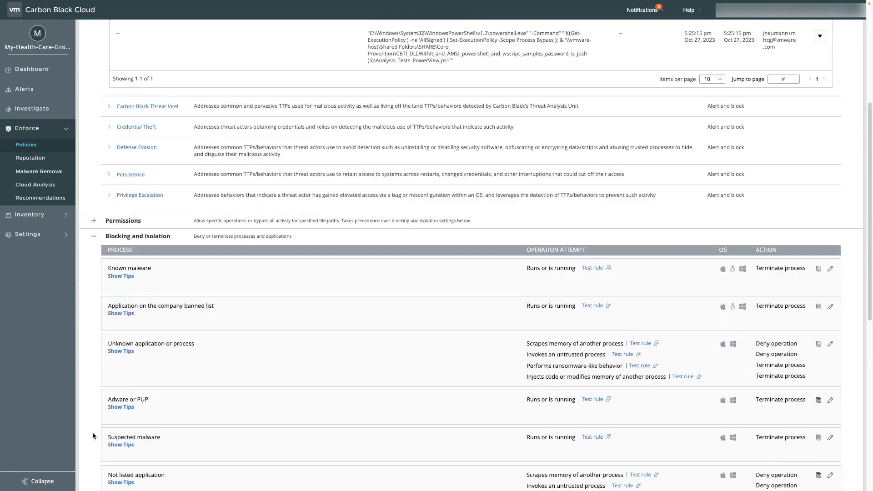
{"action": "scroll", "coordinate": [93, 433], "scroll_direction": "down", "scroll_amount": 2}
{"action": "scroll", "coordinate": [93, 432], "scroll_direction": "down", "scroll_amount": 2}
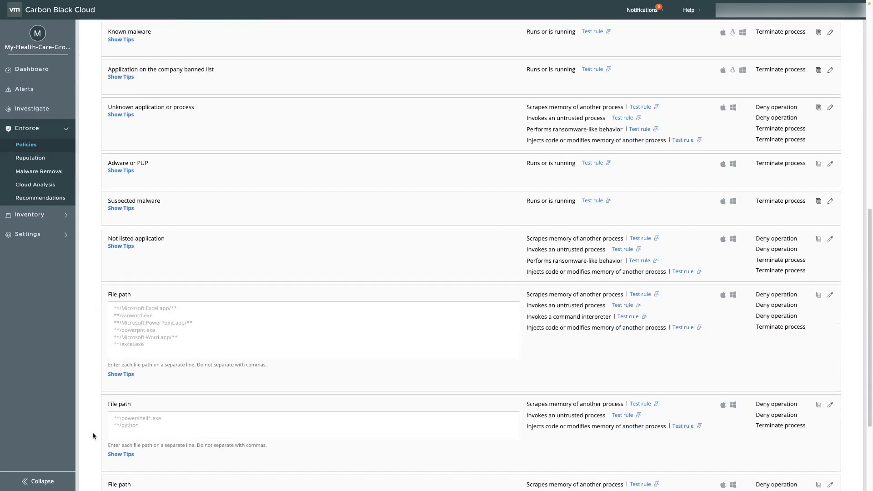
{"action": "left_click", "coordinate": [830, 295]}
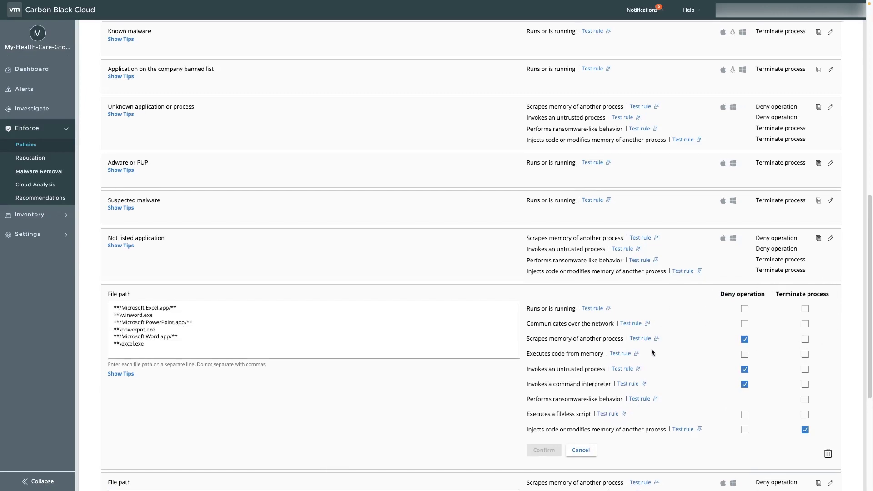
{"action": "scroll", "coordinate": [651, 350], "scroll_direction": "down", "scroll_amount": 2}
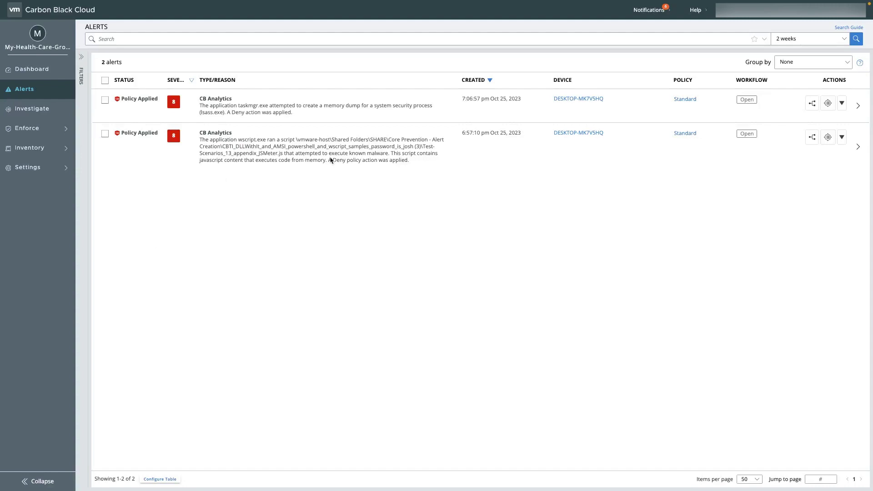
Step: Open the wscript.exe alert in full view and show all its process path, hash and reputation details
{"action": "left_click", "coordinate": [858, 148]}
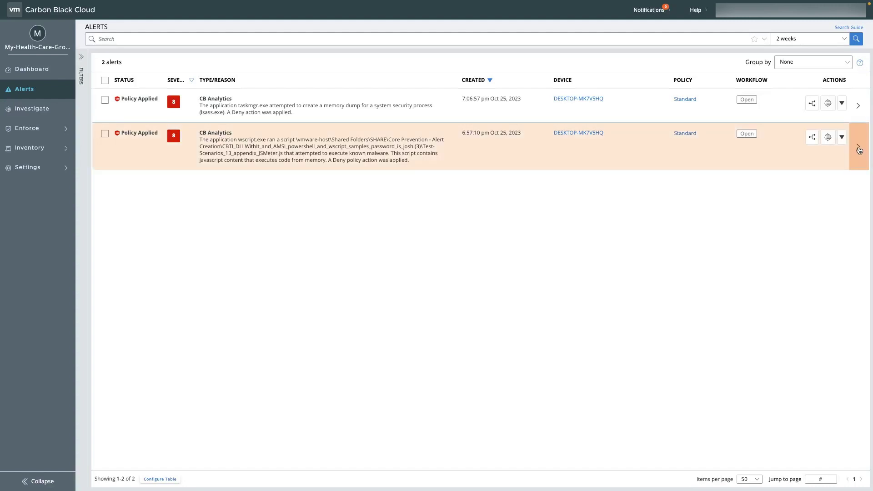
{"action": "left_click", "coordinate": [858, 149]}
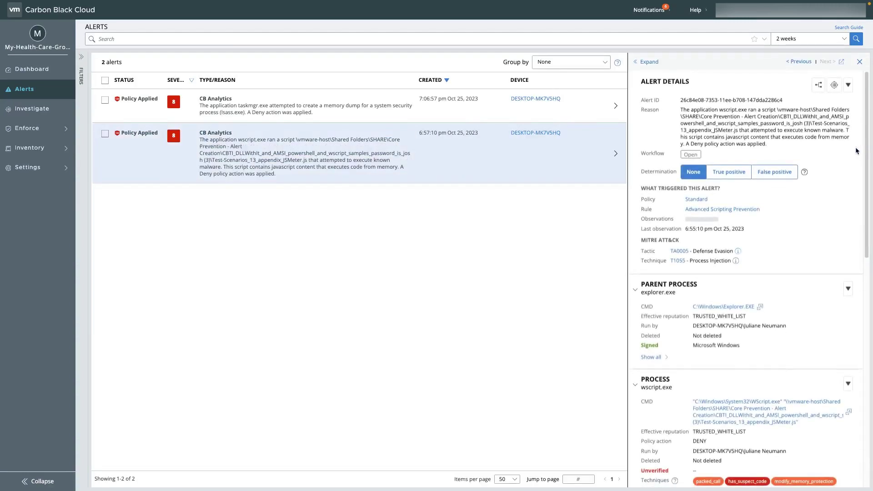
{"action": "left_click", "coordinate": [647, 62]}
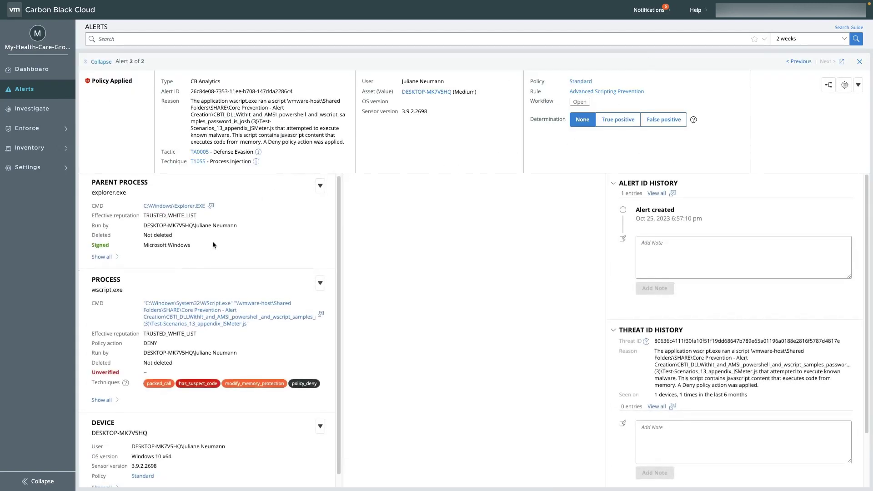
{"action": "scroll", "coordinate": [213, 248], "scroll_direction": "down", "scroll_amount": 1}
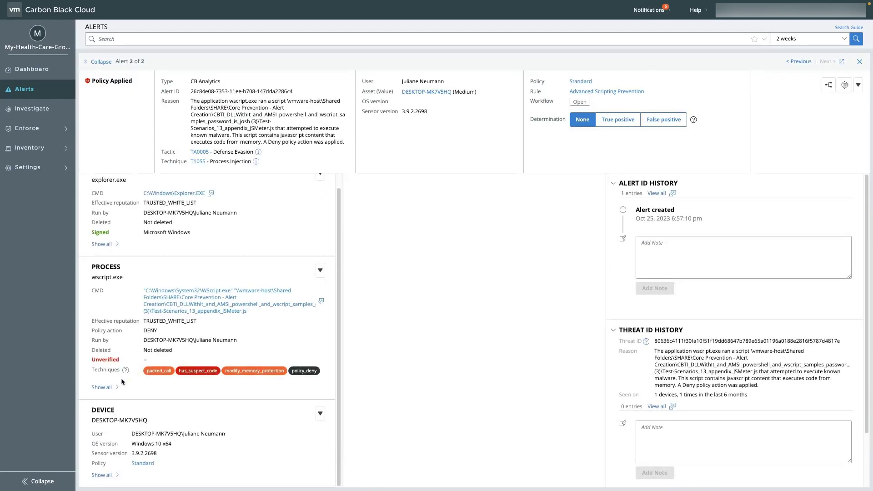
{"action": "left_click", "coordinate": [101, 386]}
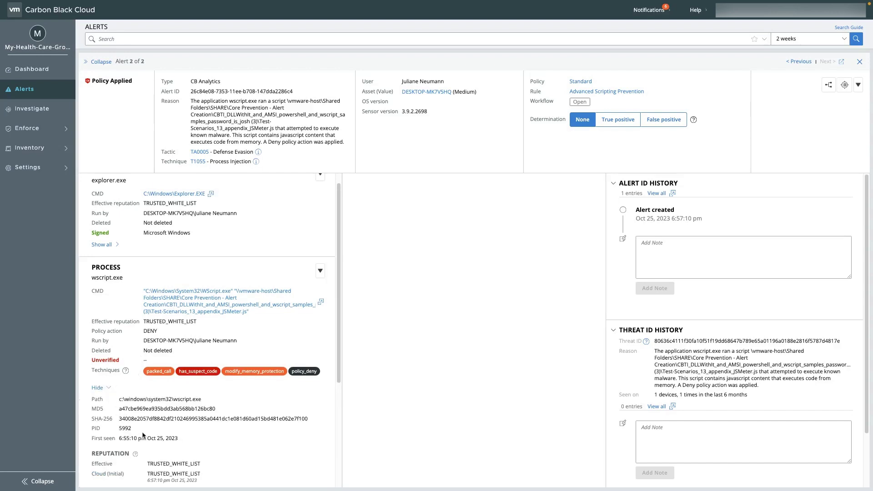
{"action": "scroll", "coordinate": [143, 435], "scroll_direction": "down", "scroll_amount": 2}
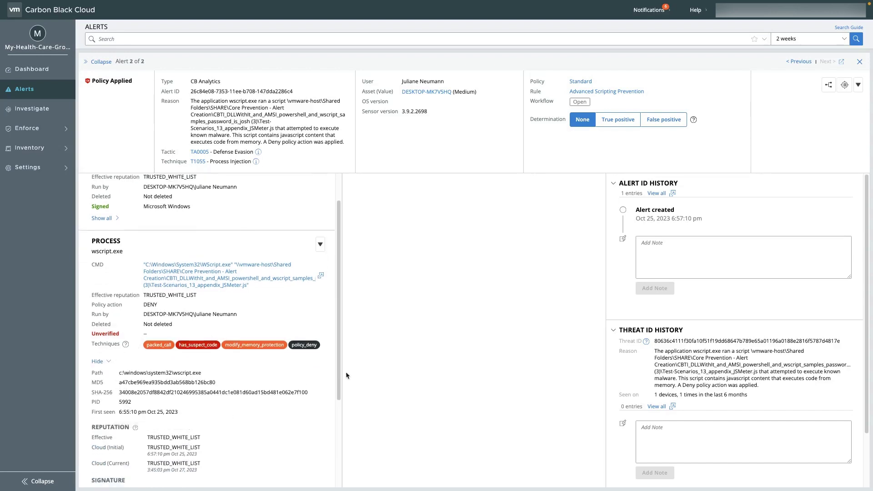
Step: Open the alert's process tree and view the explorer.exe and wscript.exe node details
{"action": "left_click", "coordinate": [830, 87]}
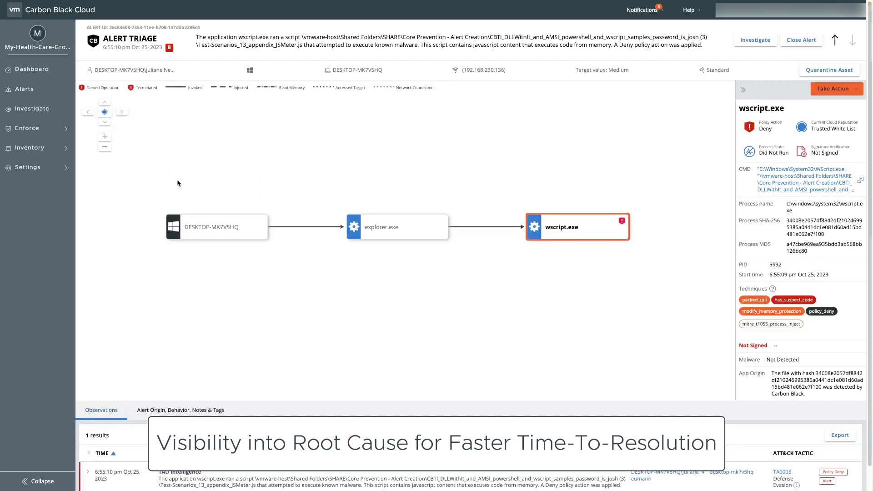
{"action": "left_click", "coordinate": [432, 233]}
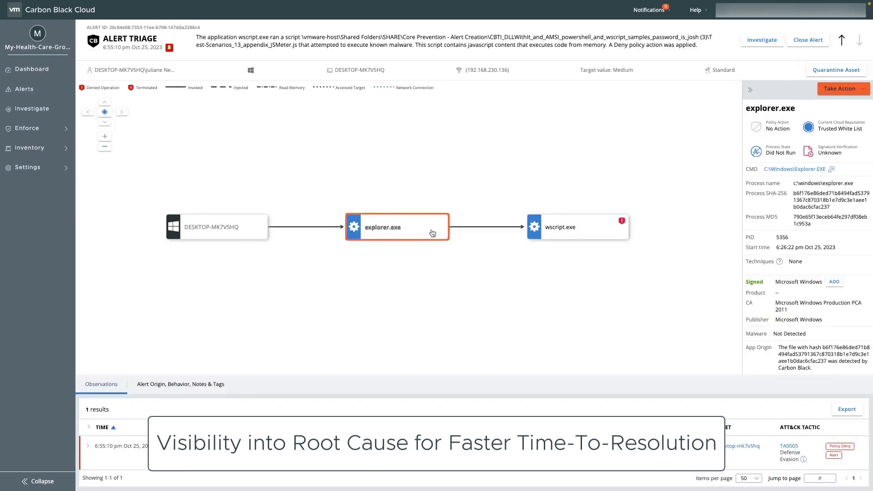
{"action": "left_click", "coordinate": [575, 230]}
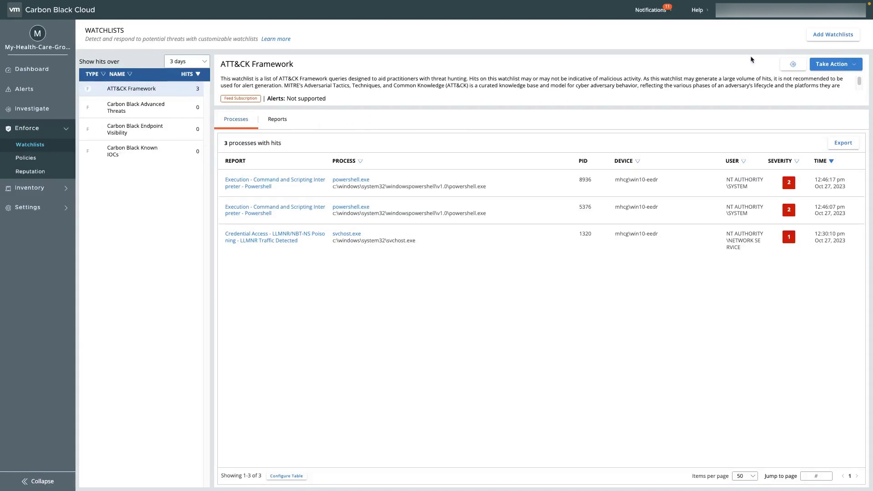
Step: Subscribe to AMSI Threat Intelligence from the available watchlists and list the 2,814 threat reports
{"action": "left_click", "coordinate": [834, 36]}
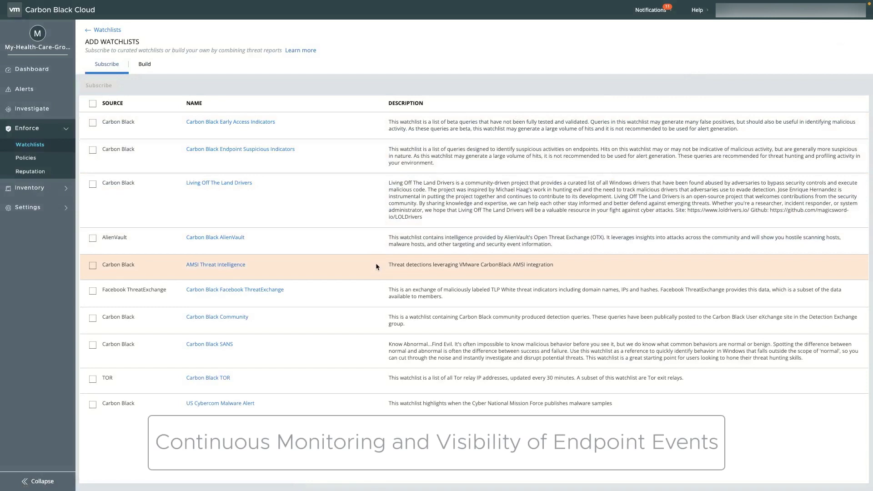
{"action": "left_click", "coordinate": [93, 265]}
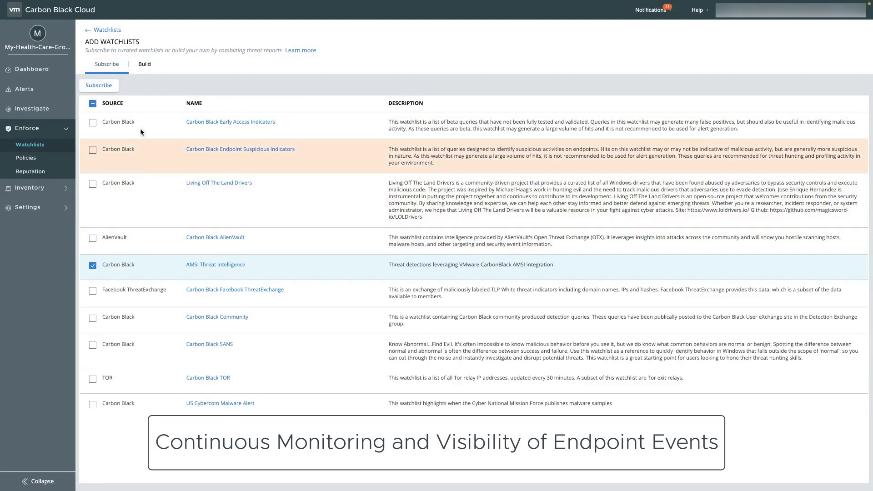
{"action": "left_click", "coordinate": [100, 86]}
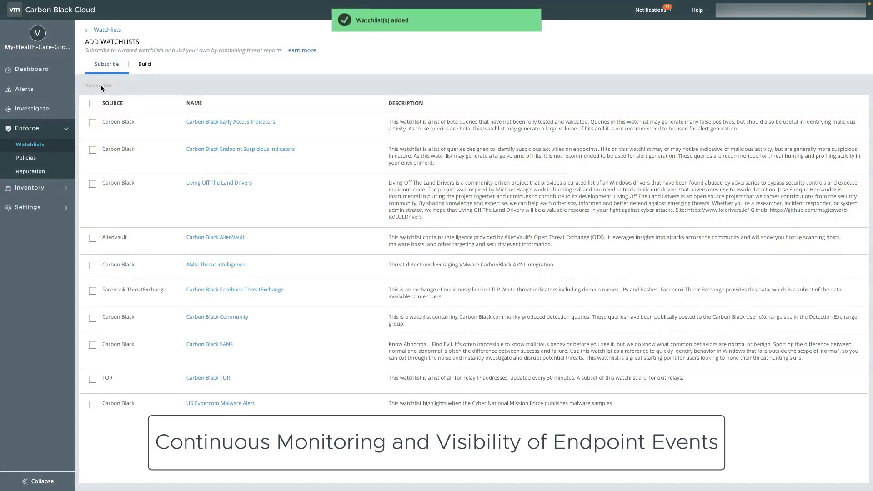
{"action": "left_click", "coordinate": [144, 66]}
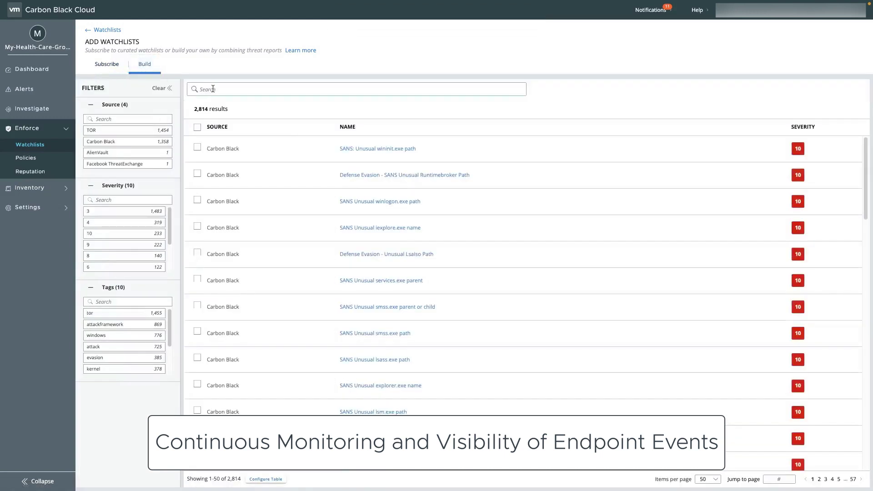
{"action": "type", "text": "\"credential access\""}
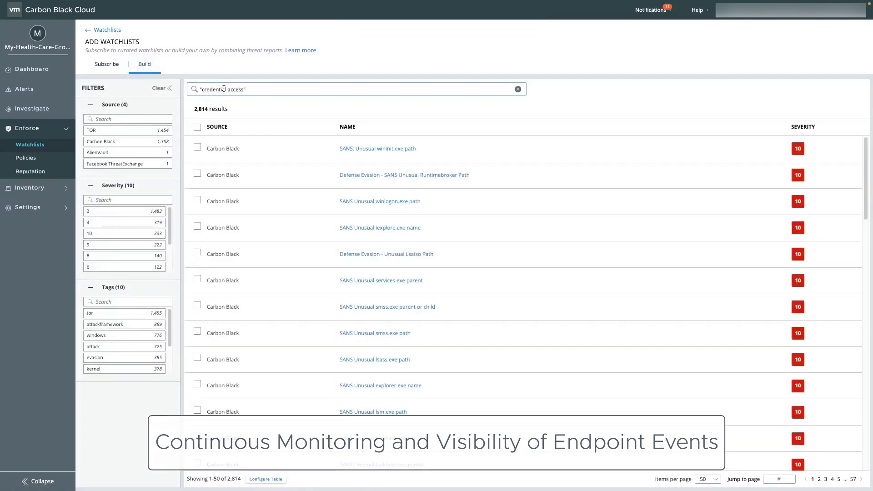
Step: Search 'credential access' and add WDigest Downgrade, Pony Downloader 2.0 and Credentials in Files #1 to a new watchlist
{"action": "key", "text": "Return"}
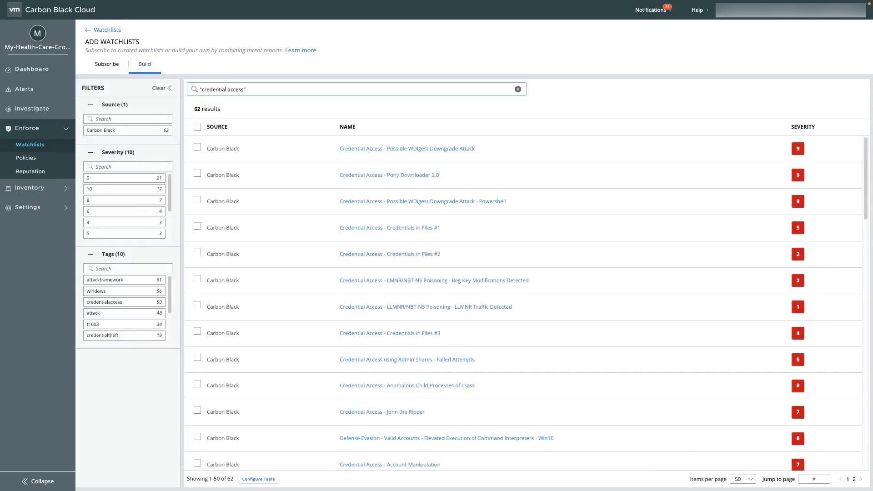
{"action": "left_click", "coordinate": [198, 148]}
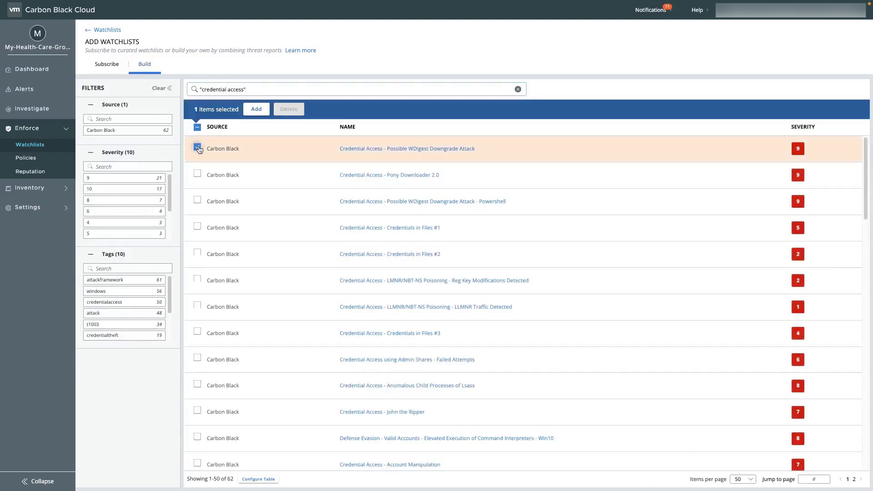
{"action": "left_click", "coordinate": [198, 175]}
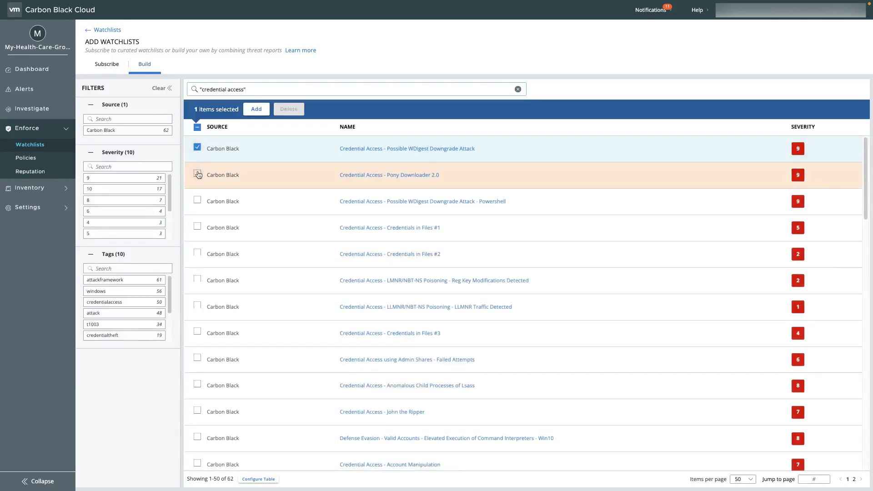
{"action": "left_click", "coordinate": [197, 226]}
{"action": "left_click", "coordinate": [259, 110]}
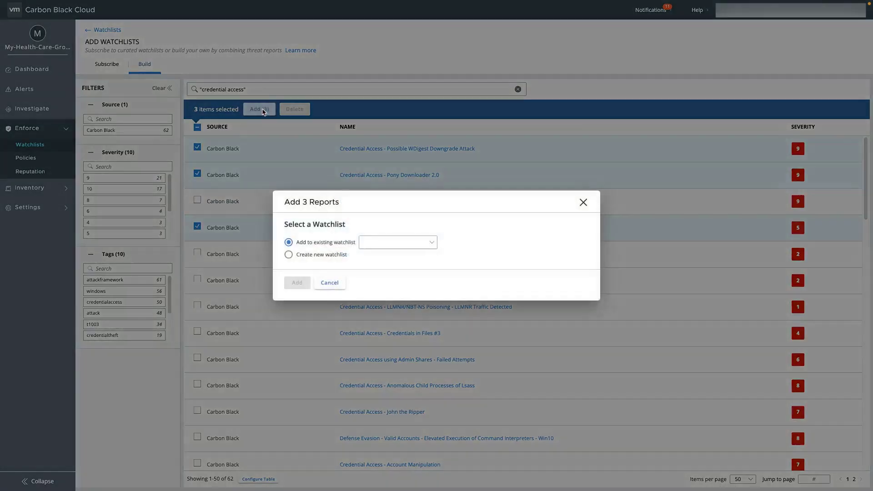
{"action": "left_click", "coordinate": [289, 256]}
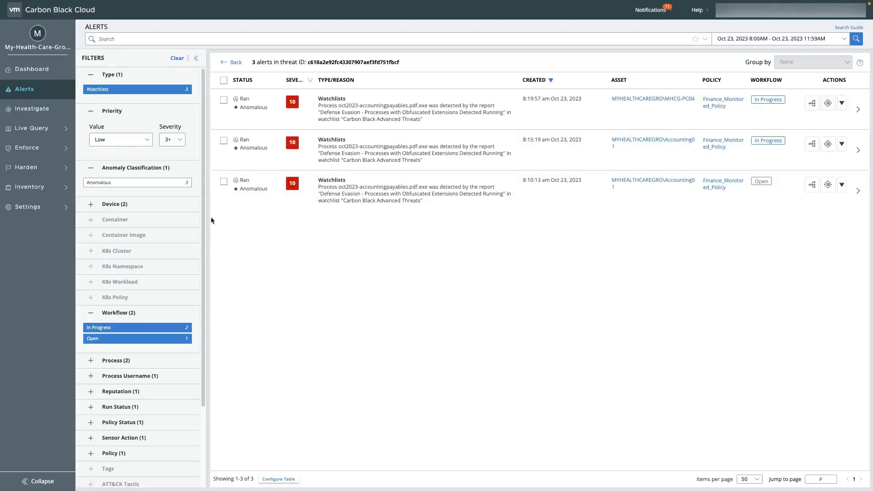
Step: Hide the alert filters and open the second alert's process tree for oct2023-accountingpayables.pdf.exe
{"action": "left_click", "coordinate": [158, 92]}
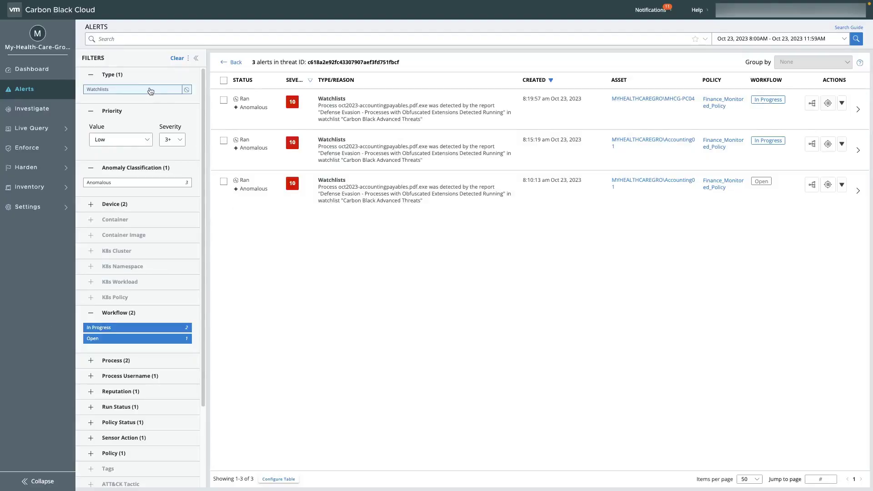
{"action": "left_click", "coordinate": [196, 58]}
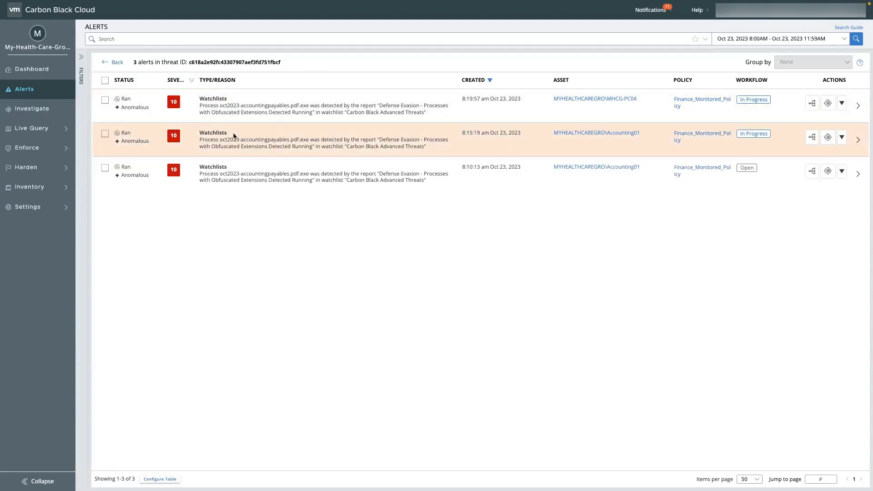
{"action": "left_click", "coordinate": [858, 147]}
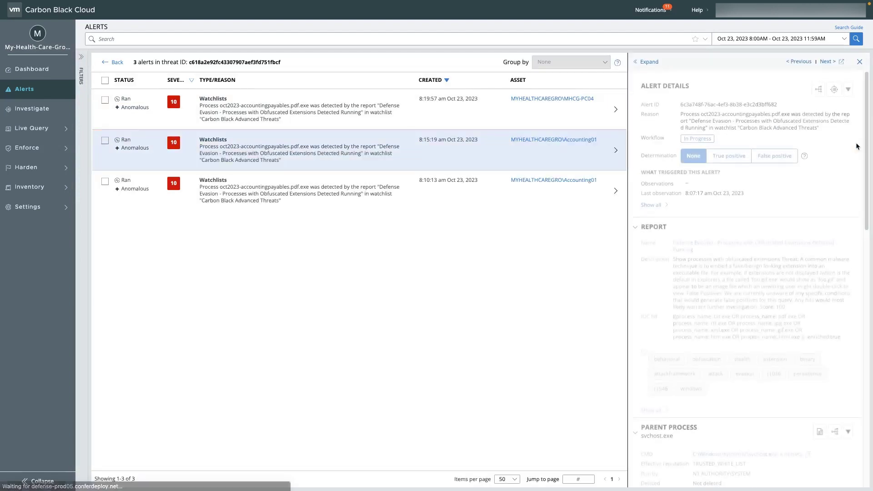
{"action": "left_click", "coordinate": [818, 86]}
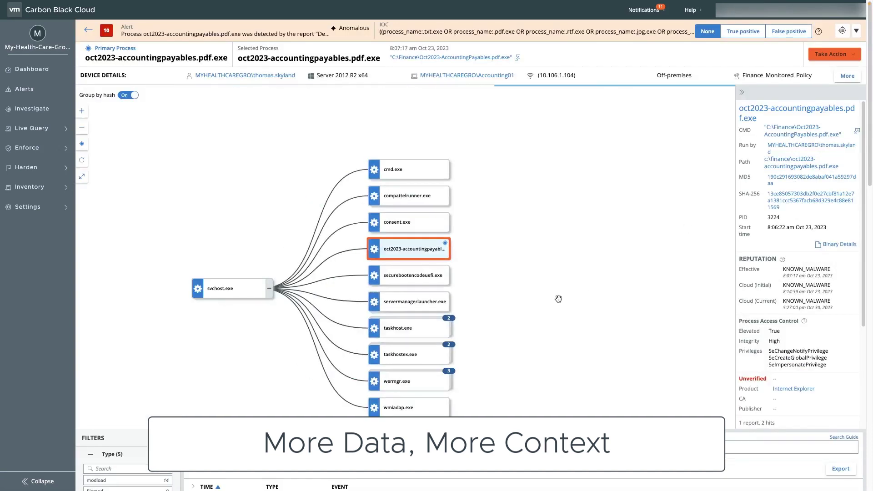
Step: Select the svchost.exe parent process and expand its 12 child processes
{"action": "left_click", "coordinate": [199, 294]}
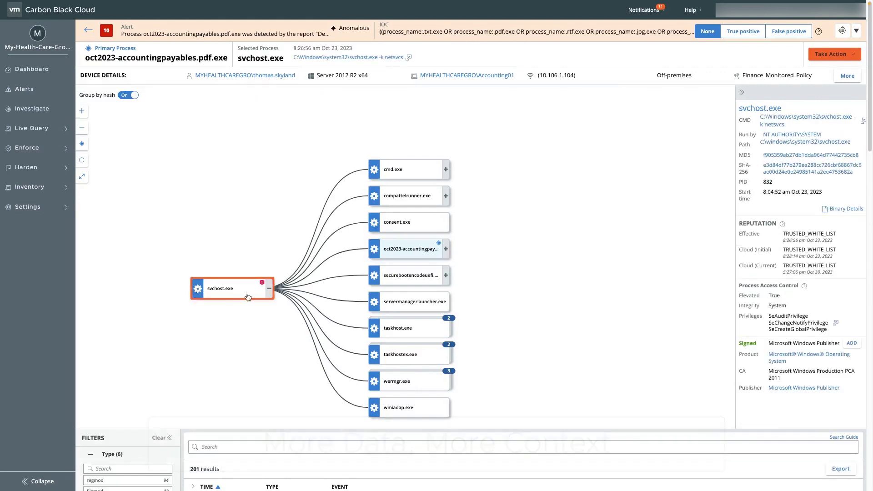
{"action": "scroll", "coordinate": [450, 287], "scroll_direction": "down", "scroll_amount": 1}
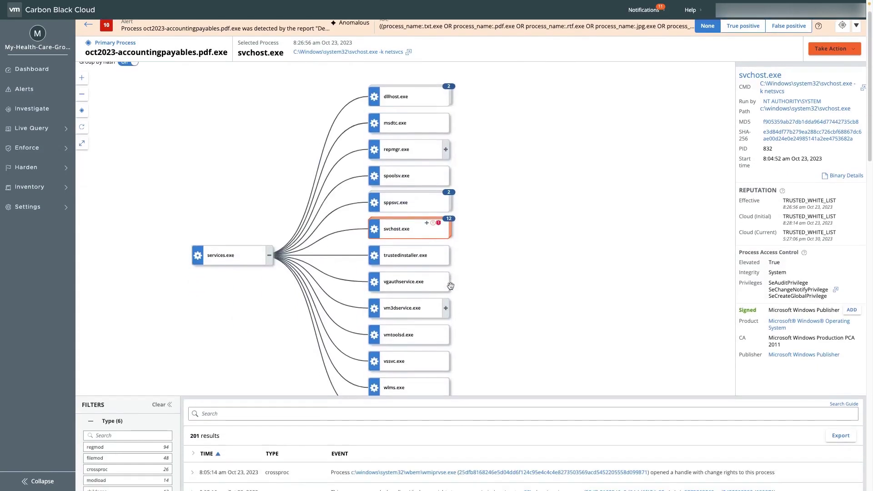
{"action": "left_click", "coordinate": [447, 222]}
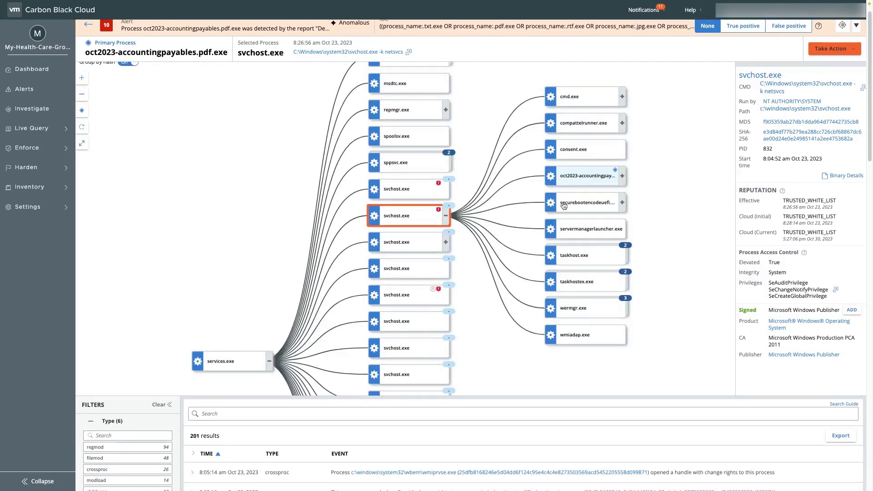
{"action": "left_click_drag", "start_coordinate": [656, 216], "coordinate": [653, 217]}
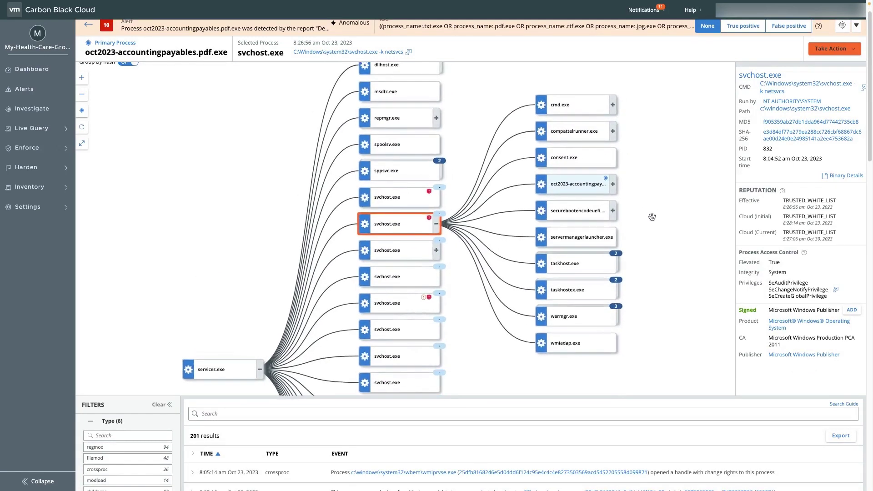
{"action": "scroll", "coordinate": [123, 352], "scroll_direction": "down", "scroll_amount": 3}
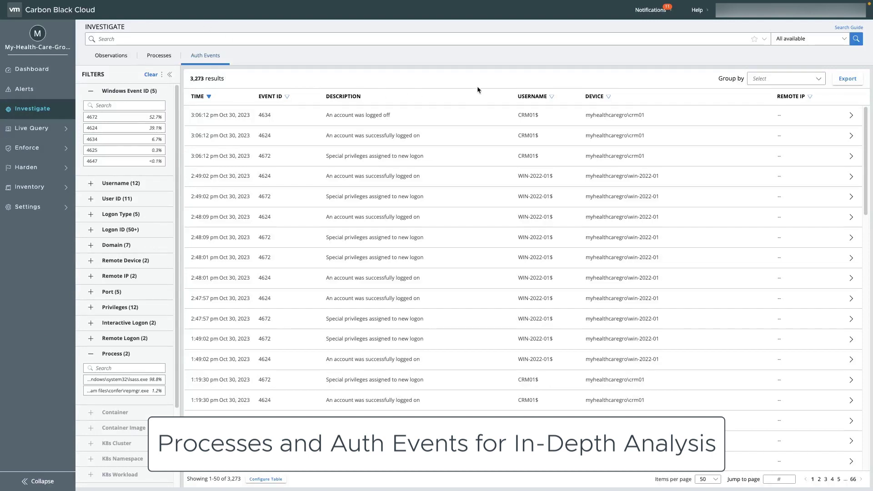
Step: Group the auth events by Username, then by Device
{"action": "left_click", "coordinate": [821, 82]}
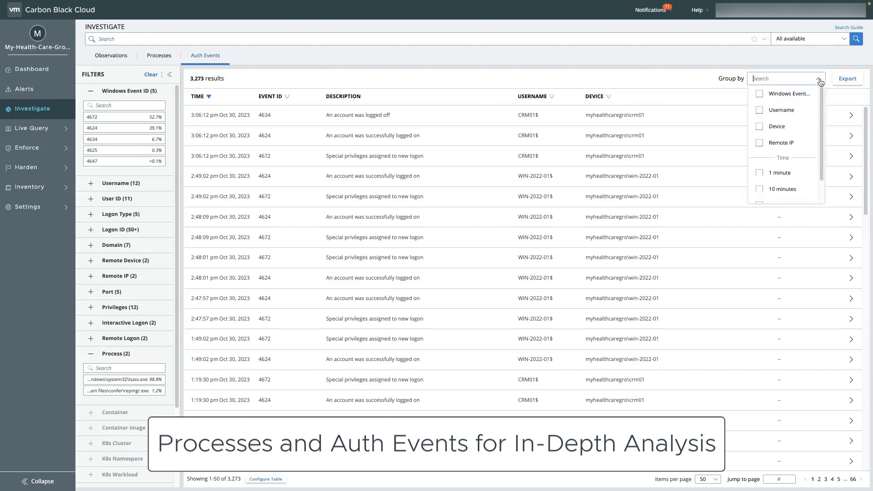
{"action": "left_click", "coordinate": [761, 112]}
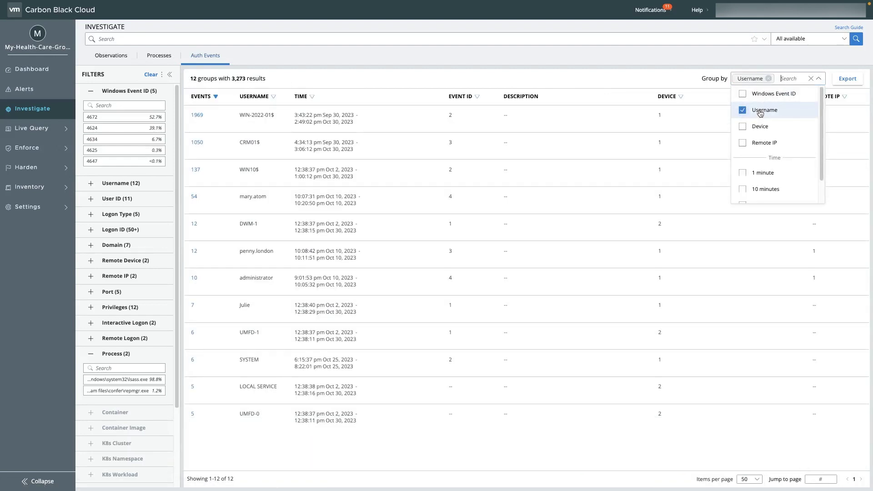
{"action": "left_click", "coordinate": [743, 127]}
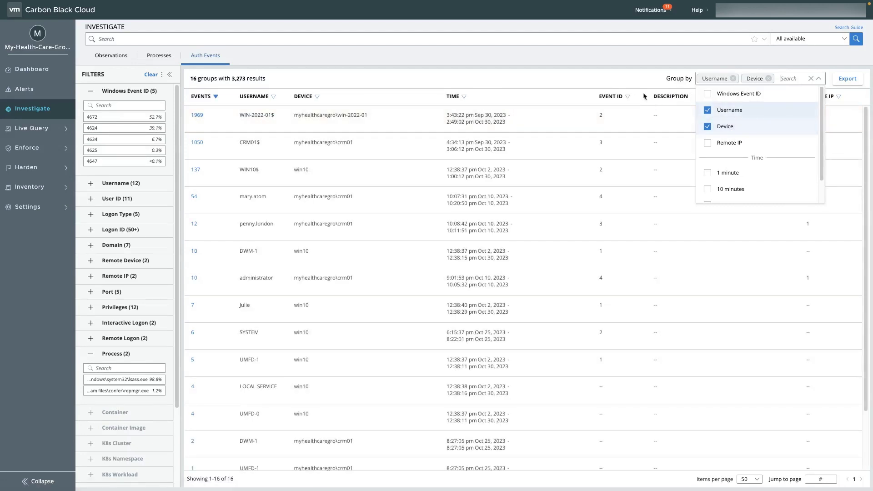